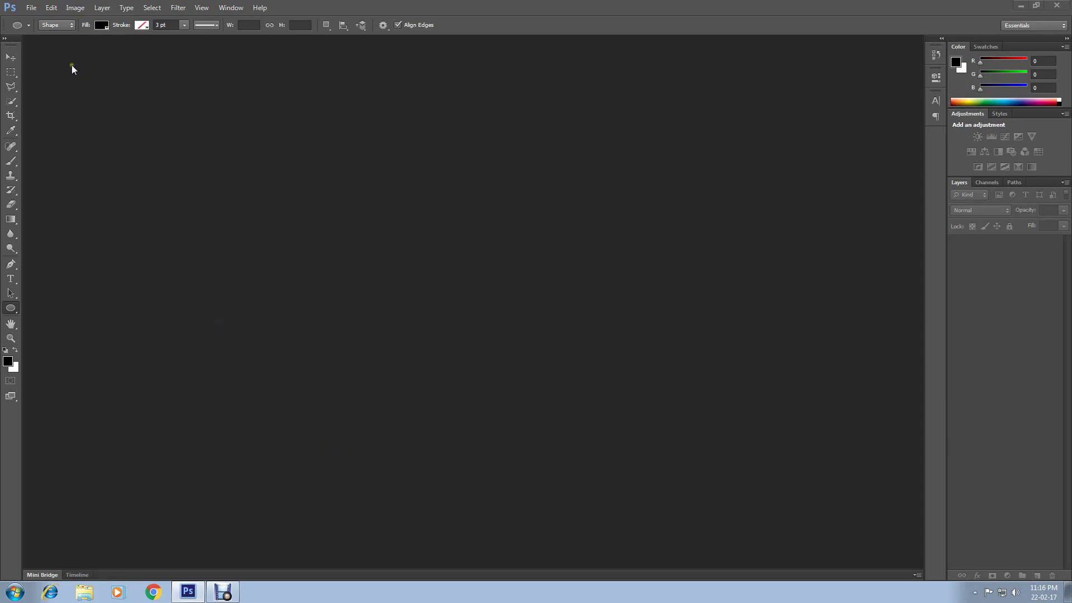
Open the beach photo and convert its locked Background into Layer 0
left_click(31, 8)
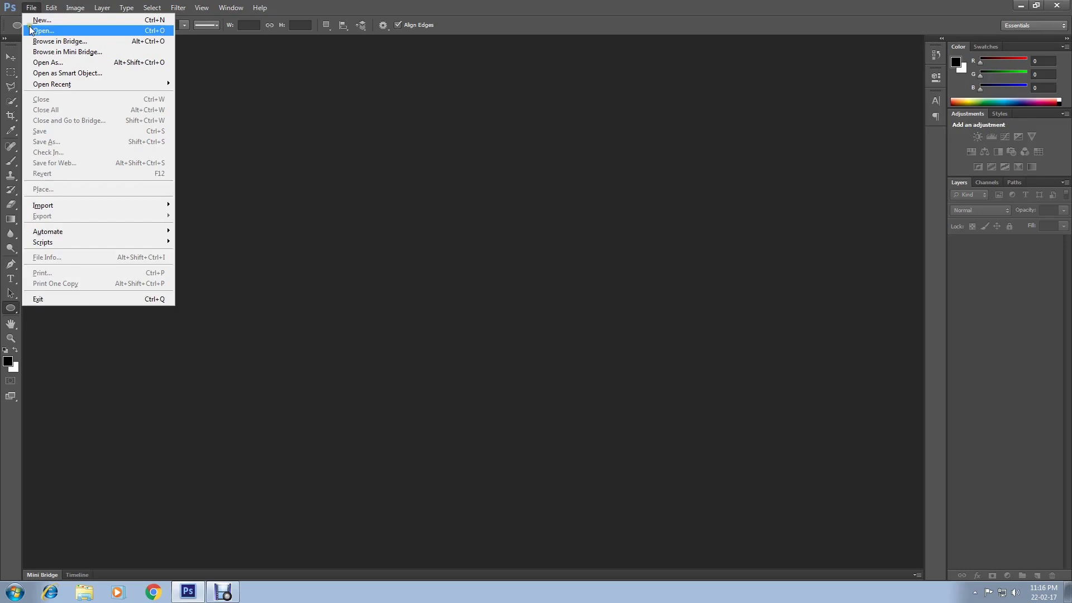
left_click(31, 27)
double_click(549, 223)
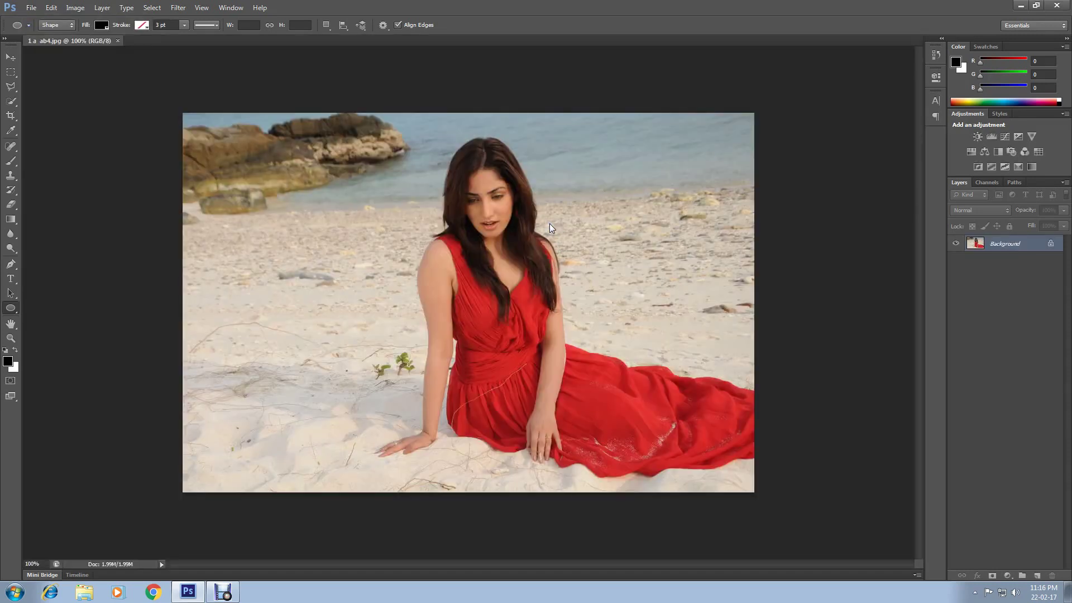
double_click(1022, 246)
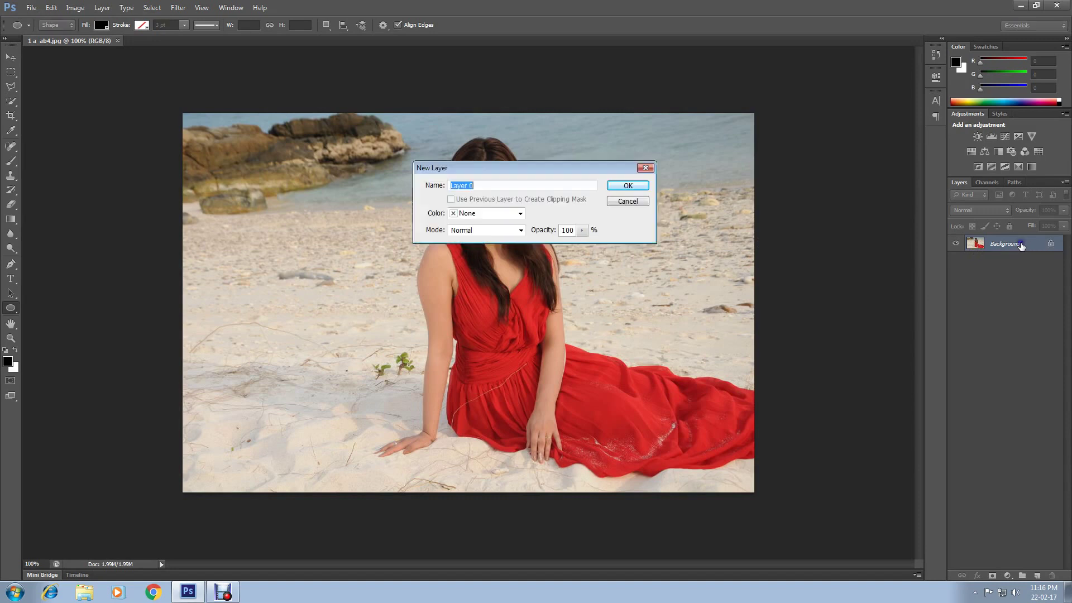
left_click(636, 185)
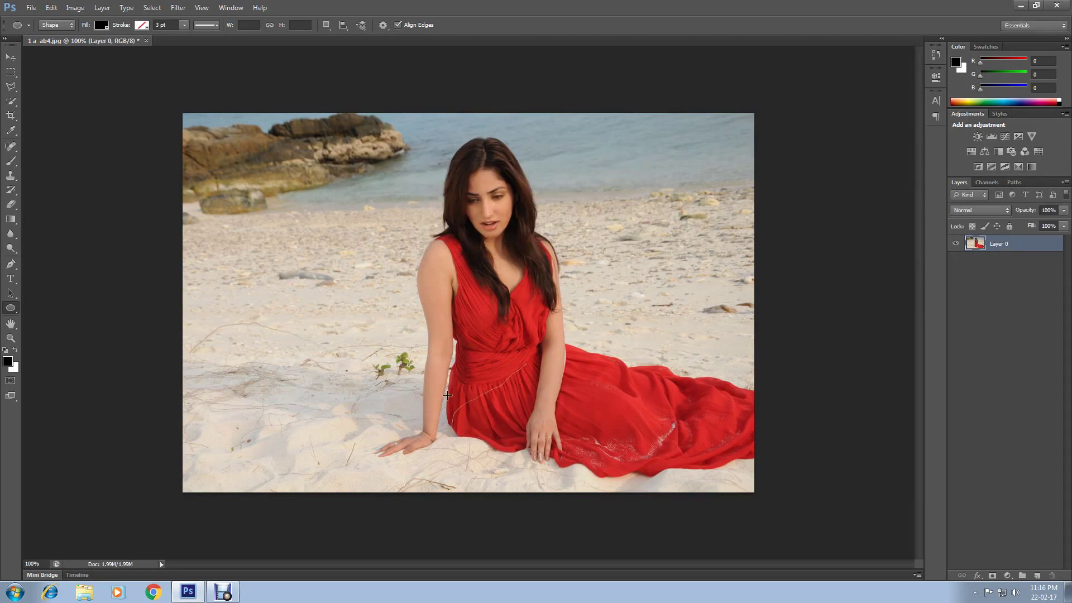
Draw a black Ellipse 1 circle over the woman using the Ellipse Tool in Shape mode
left_click(12, 309)
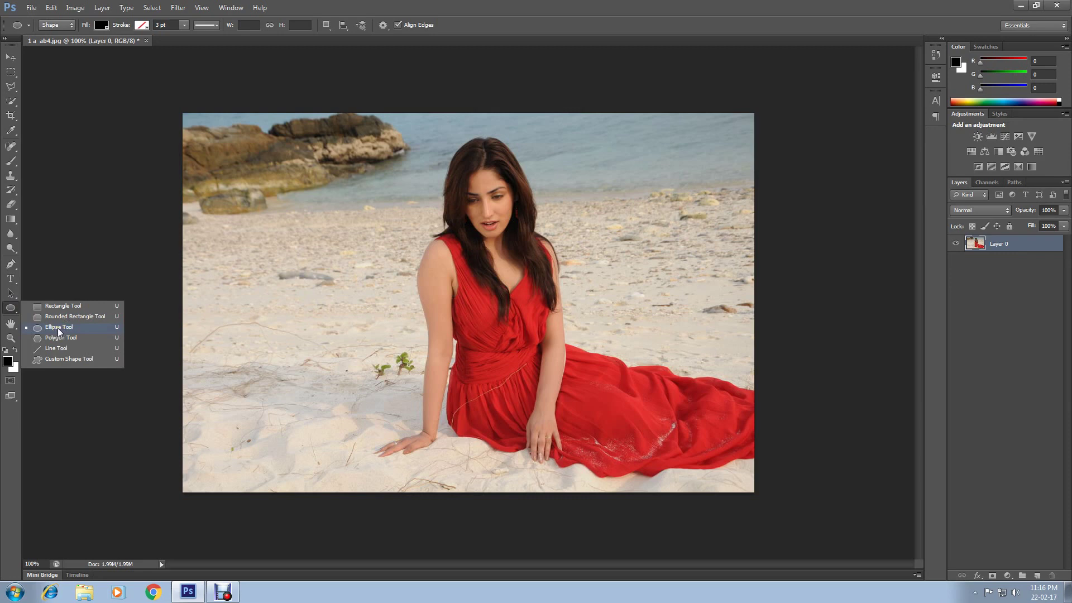
left_click(58, 327)
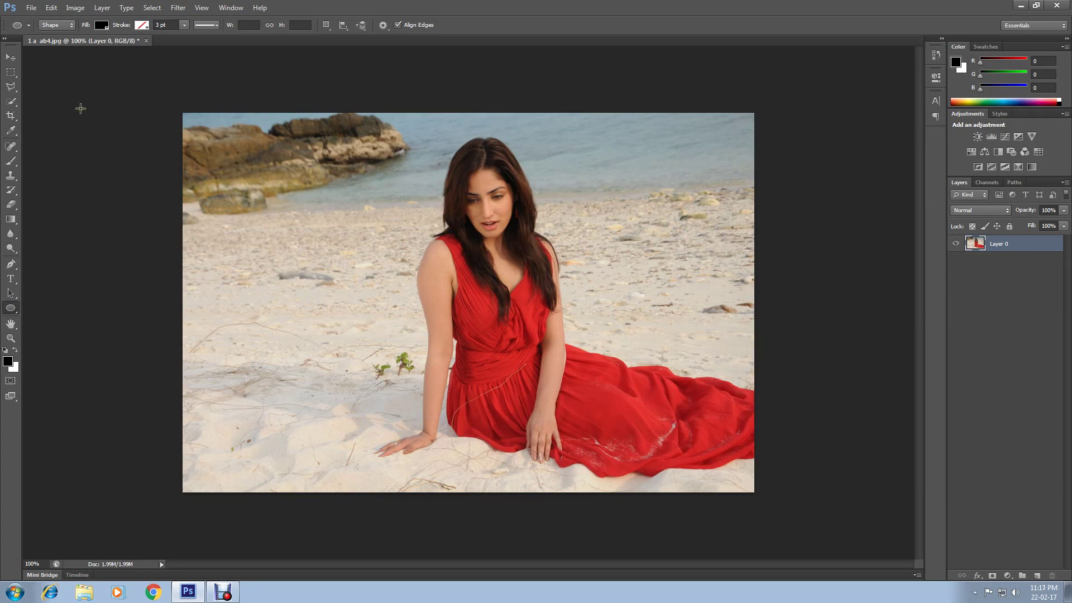
left_click(56, 22)
left_click(56, 36)
mouse_move(366, 139)
left_mouse_down()
mouse_move(623, 422)
mouse_move(695, 475)
left_mouse_up()
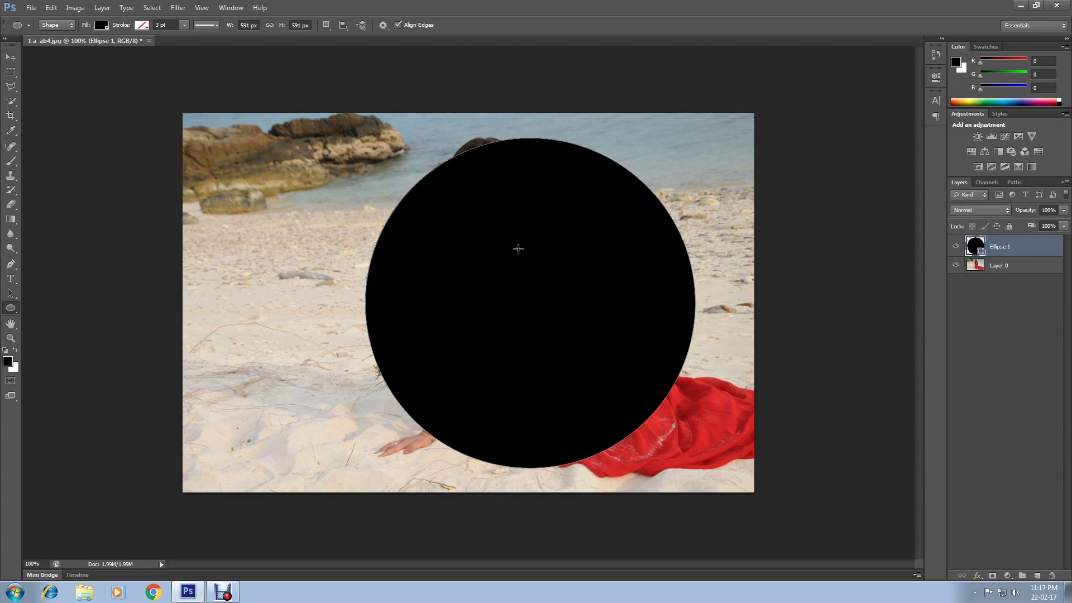
Free-transform the circle outward at both corners to about 649 px and commit
left_click(51, 8)
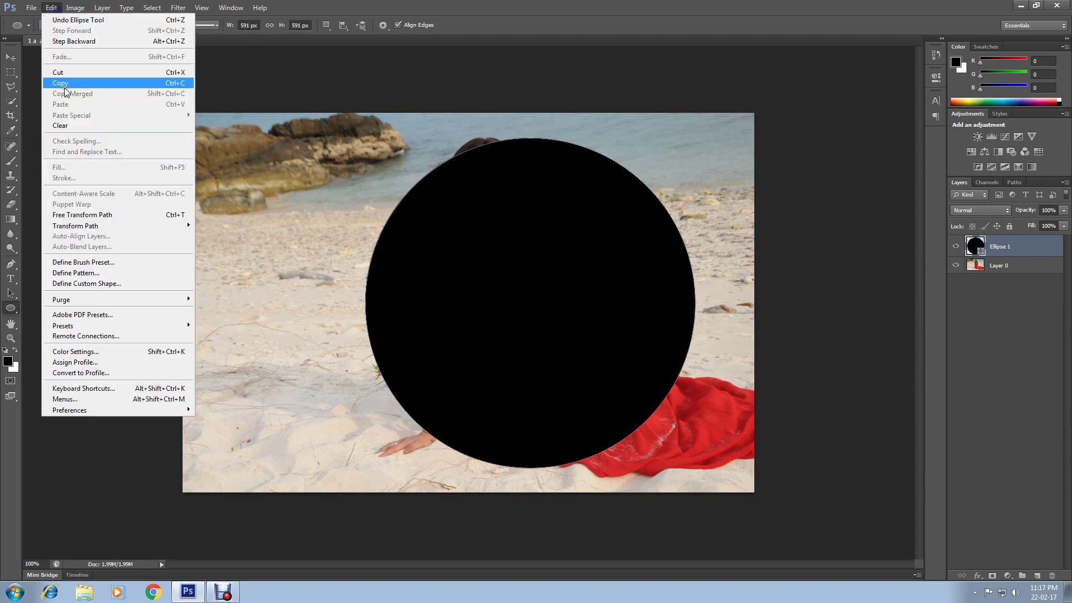
left_click(93, 217)
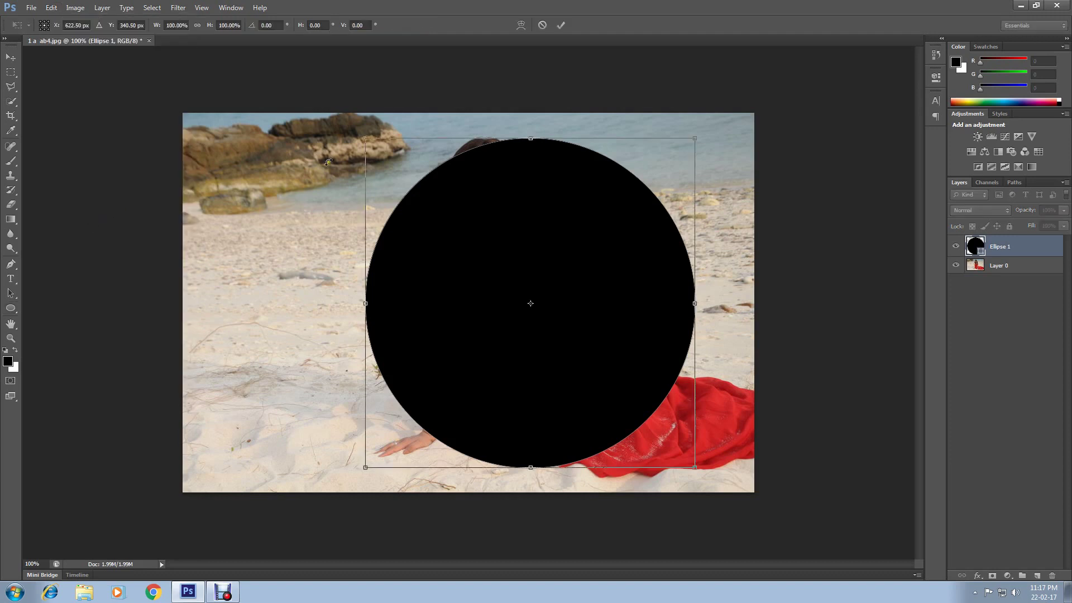
left_click_drag(367, 137, 342, 121)
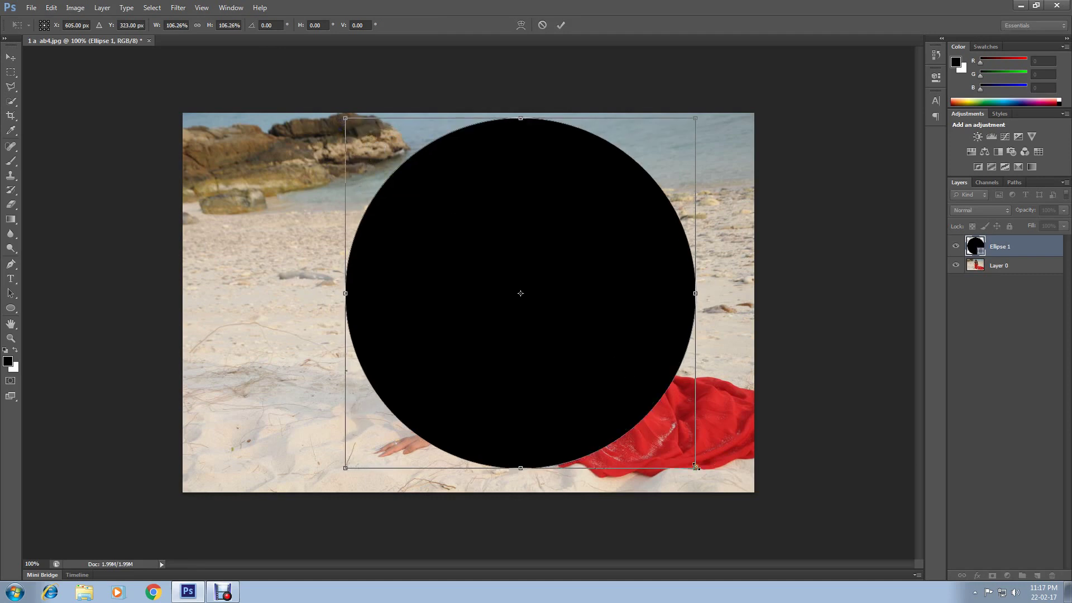
left_click_drag(695, 468, 708, 479)
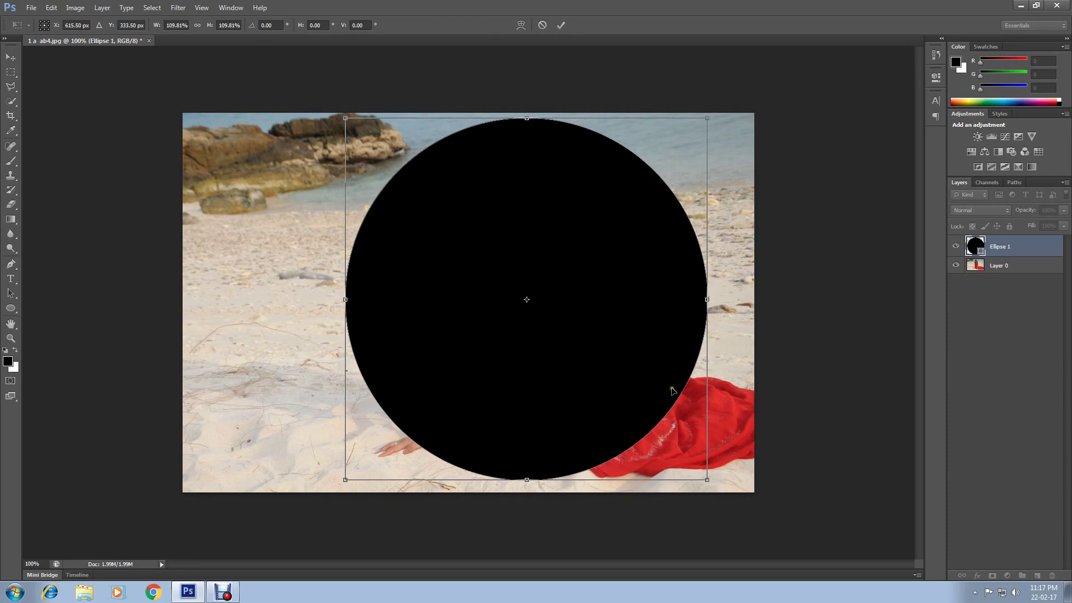
left_click(561, 25)
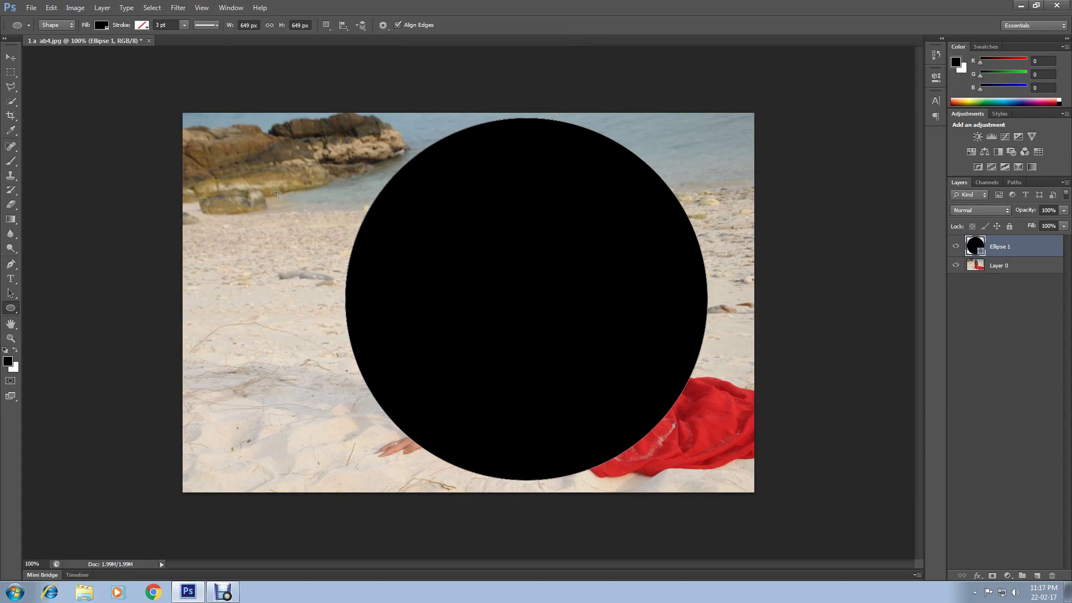
Set the circle's fill to none
left_click(101, 27)
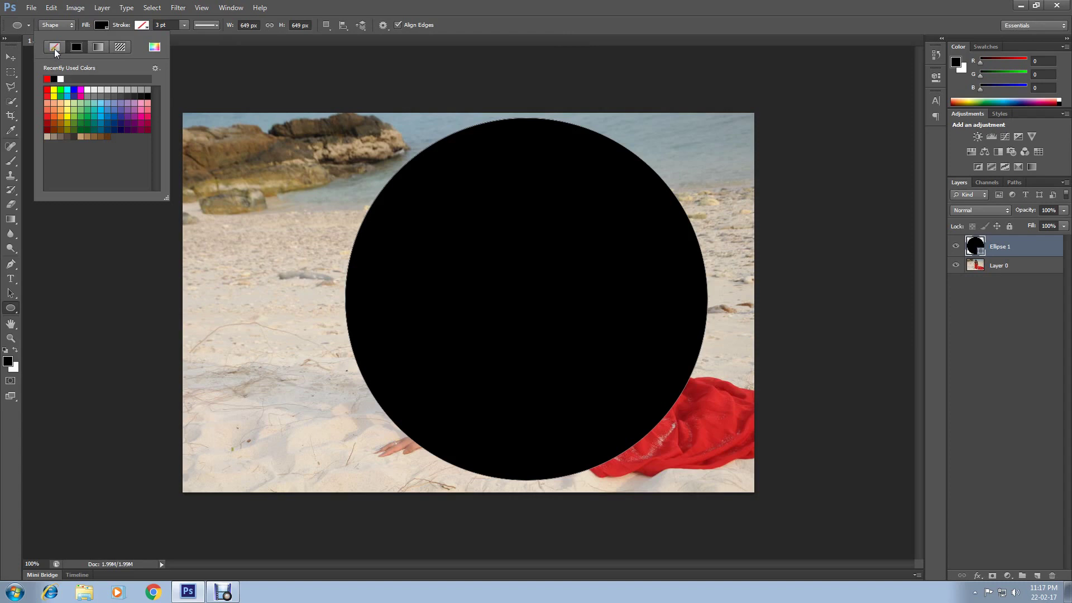
left_click(55, 48)
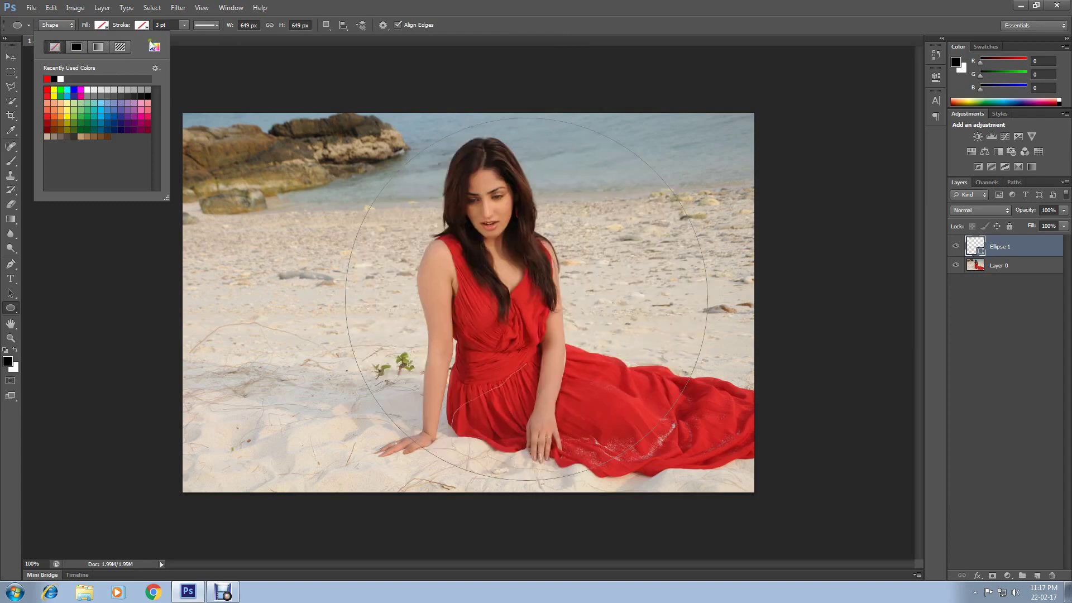
left_click(307, 8)
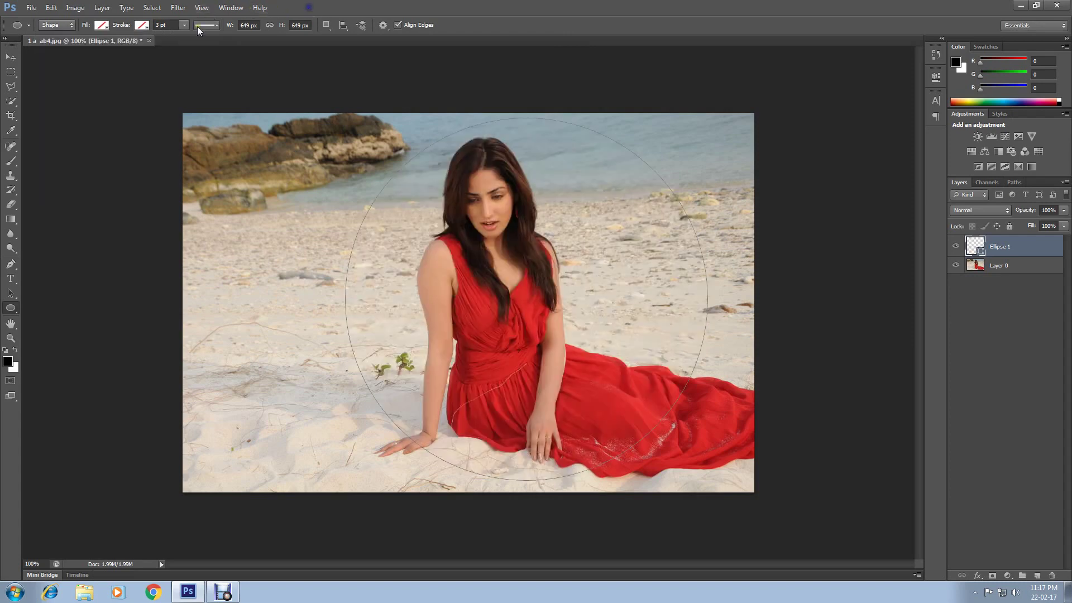
Give the circle a light salmon stroke, replacing the red one first tried
left_click(143, 26)
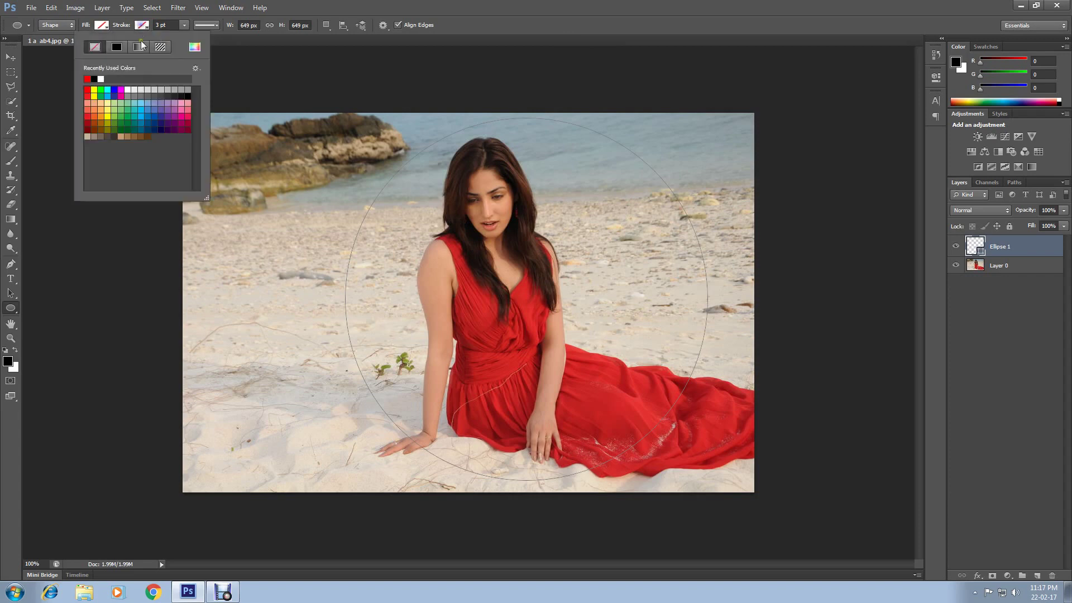
left_click(88, 90)
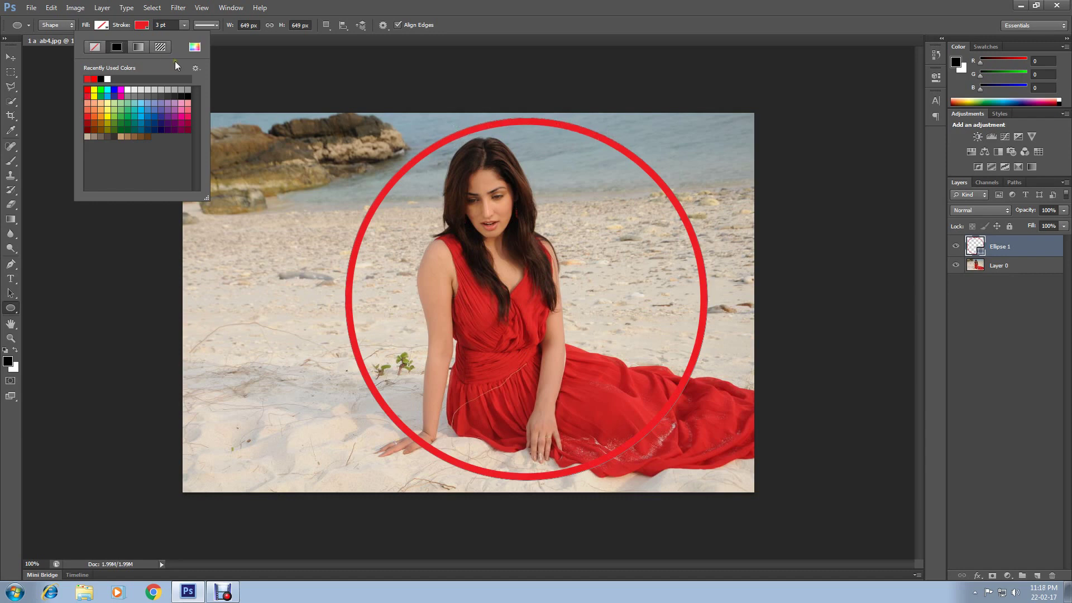
left_click(95, 49)
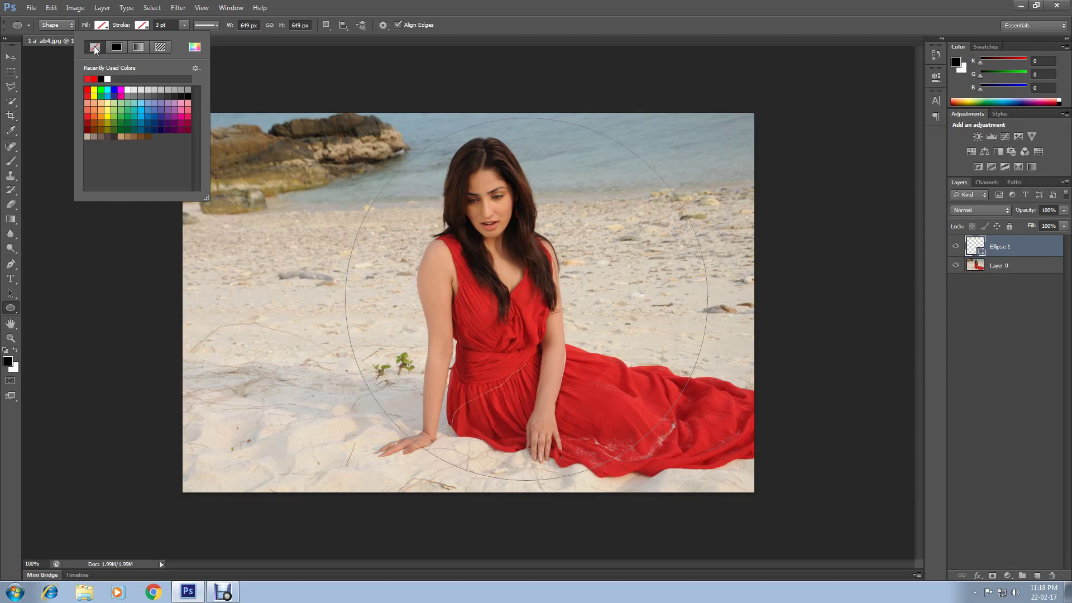
left_click(87, 103)
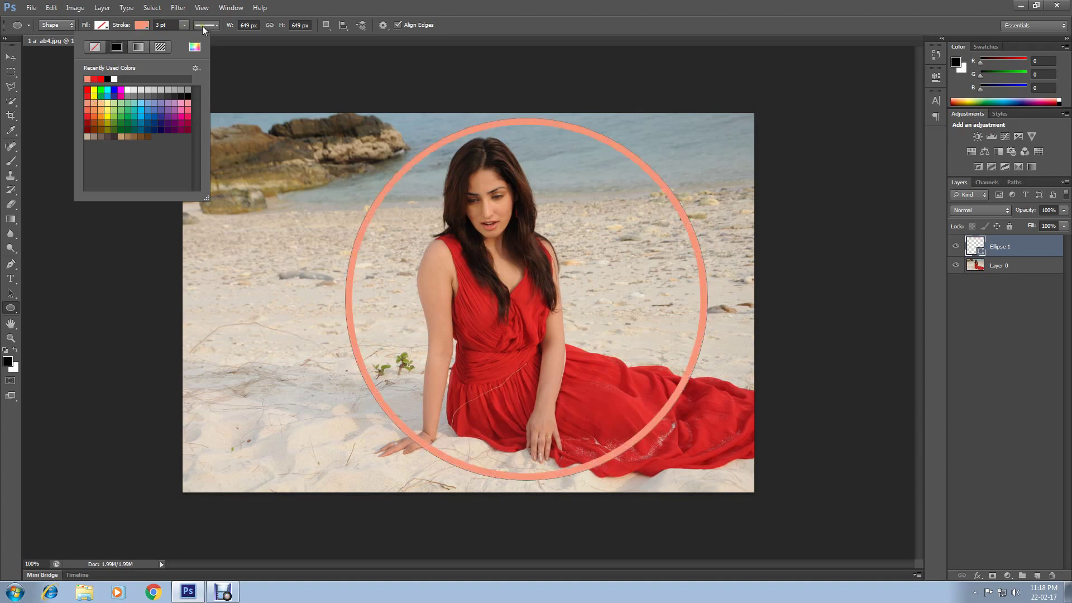
Drag the stroke width slider down to about 1.92 pt for the salmon ring
left_click(204, 24)
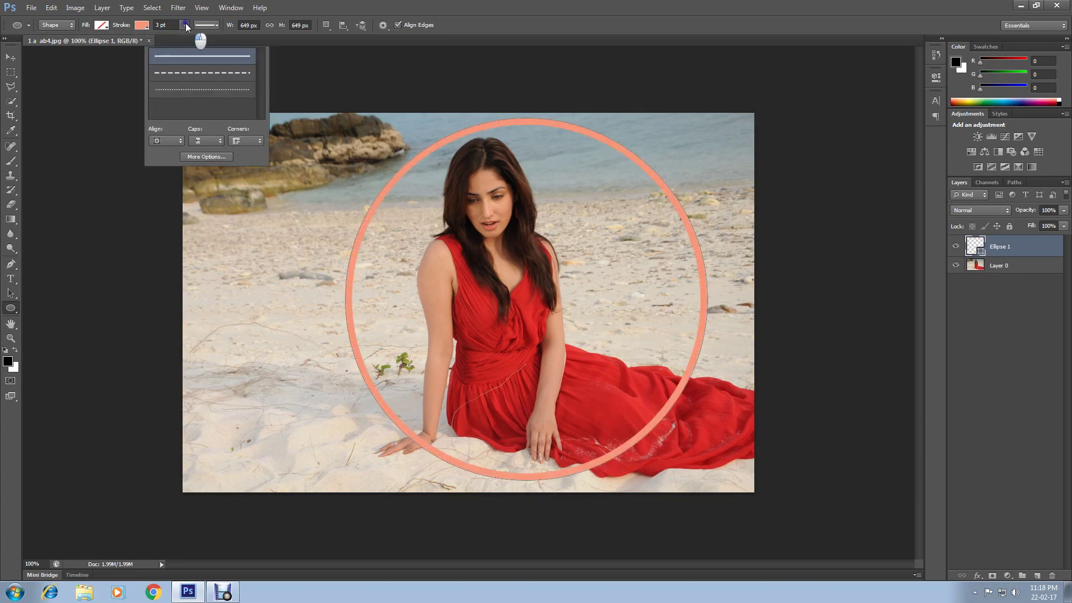
left_click(185, 24)
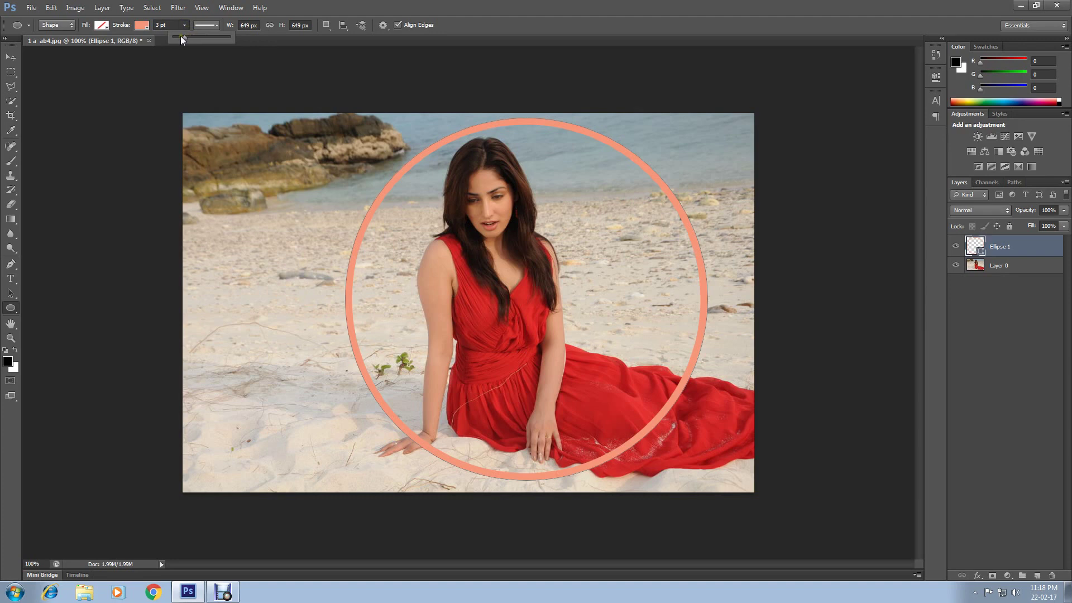
left_click_drag(181, 36, 184, 36)
left_click_drag(184, 36, 186, 36)
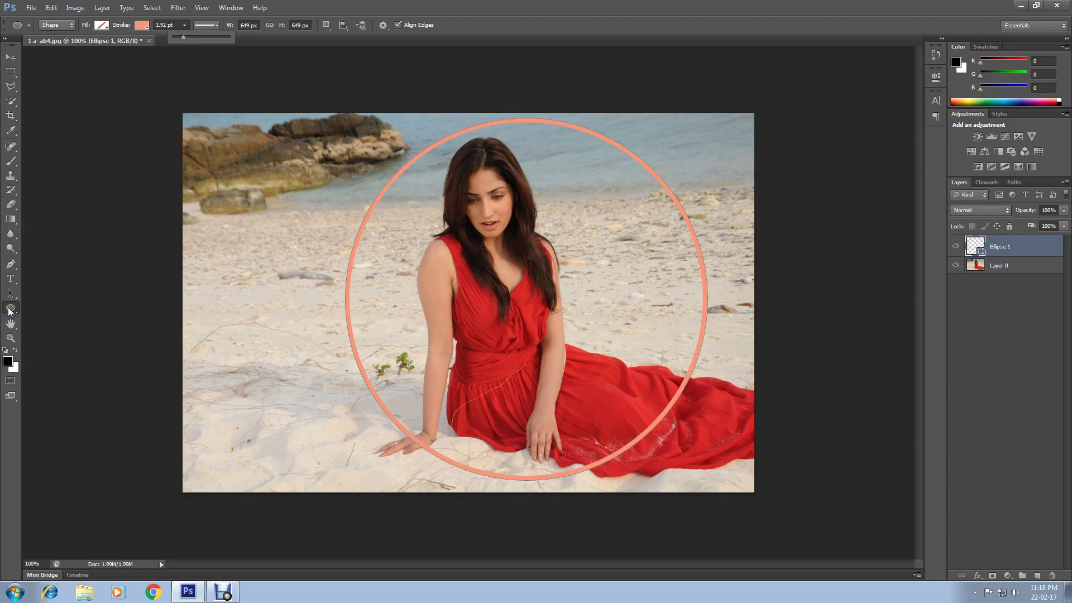
Make a selection from the ellipse path with a Feather Radius of 0
right_click(699, 167)
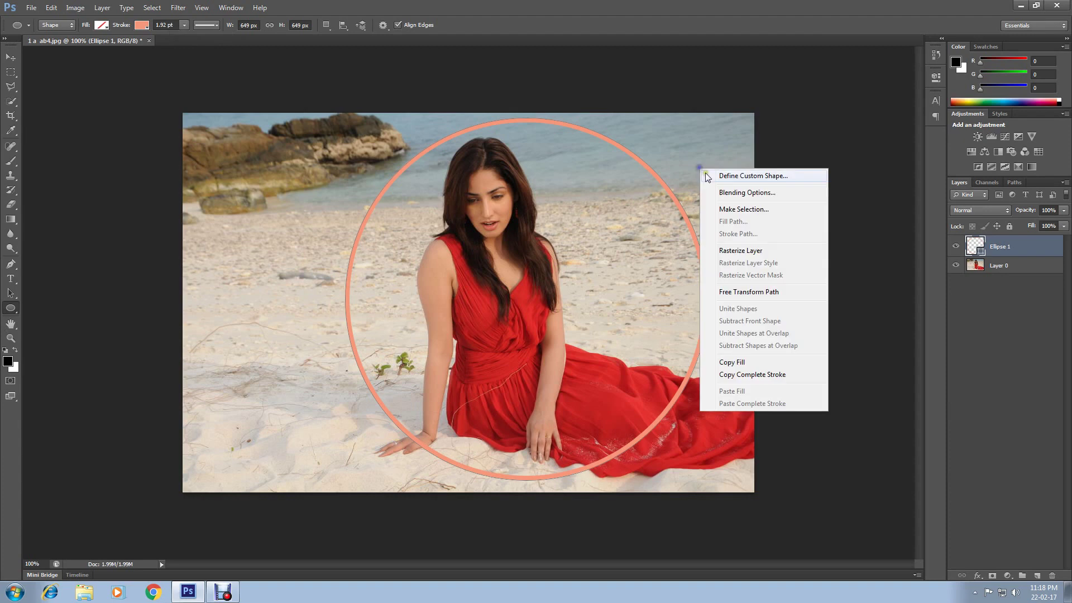
left_click(723, 210)
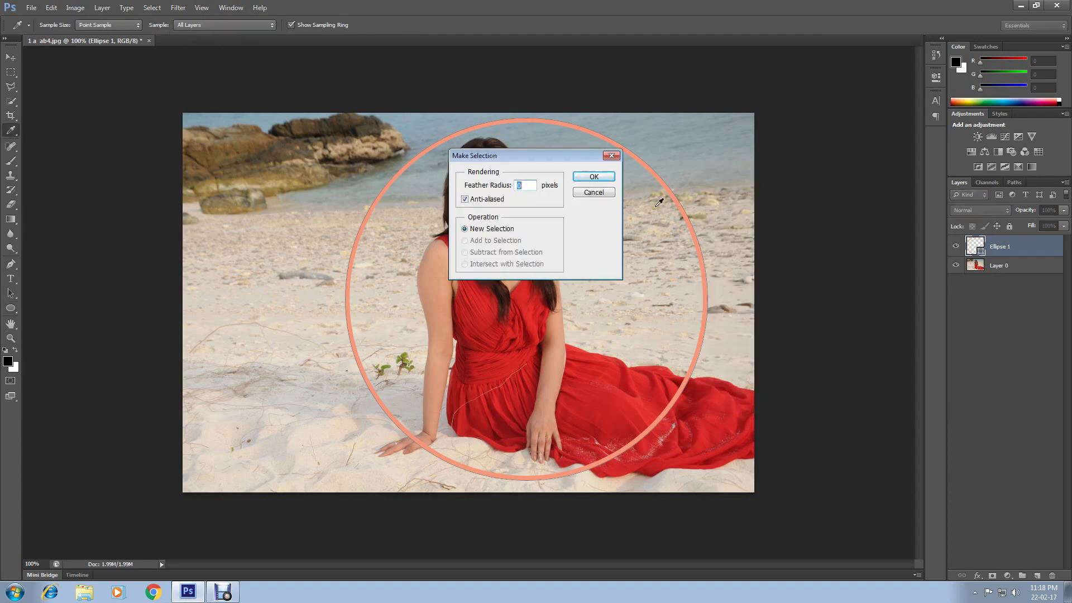
left_click(528, 185)
left_click(589, 177)
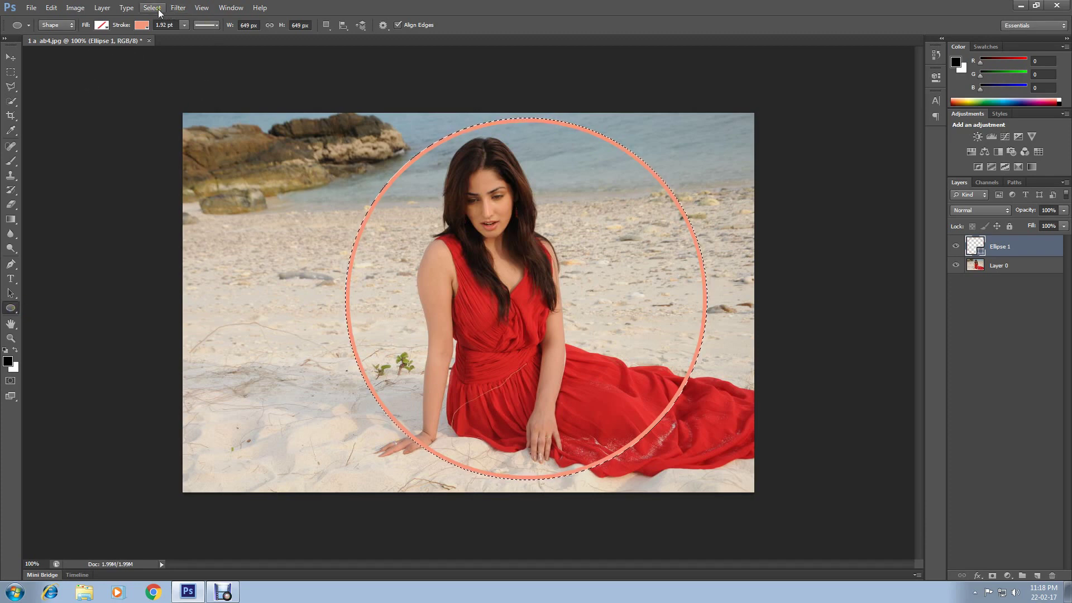
Invert the selection and clear everything outside the circle on Layer 0
left_click(151, 7)
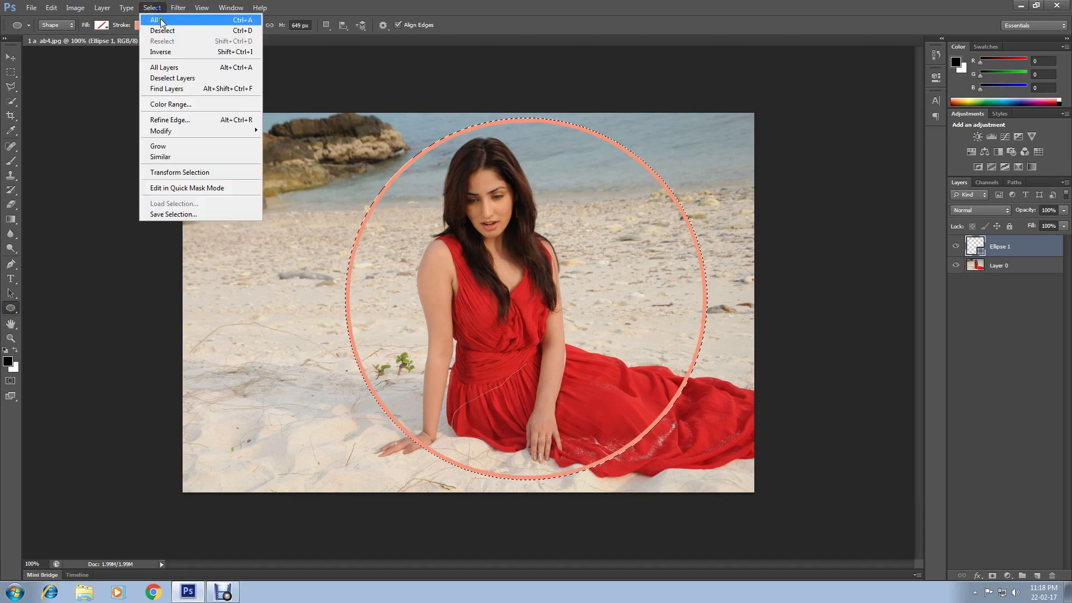
left_click(175, 51)
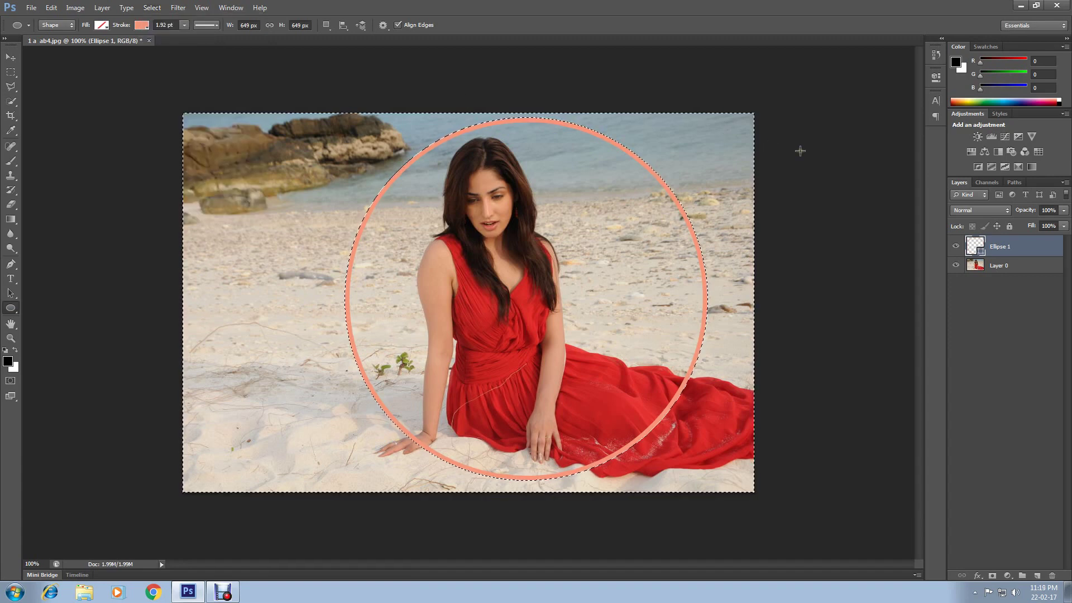
left_click(1014, 268)
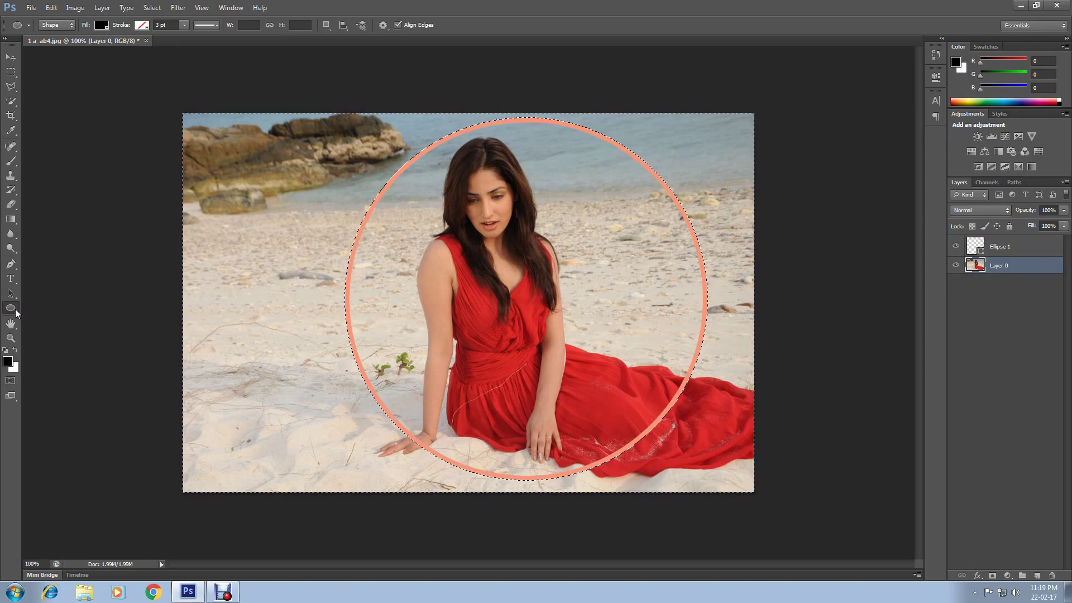
left_click(51, 8)
left_click(76, 126)
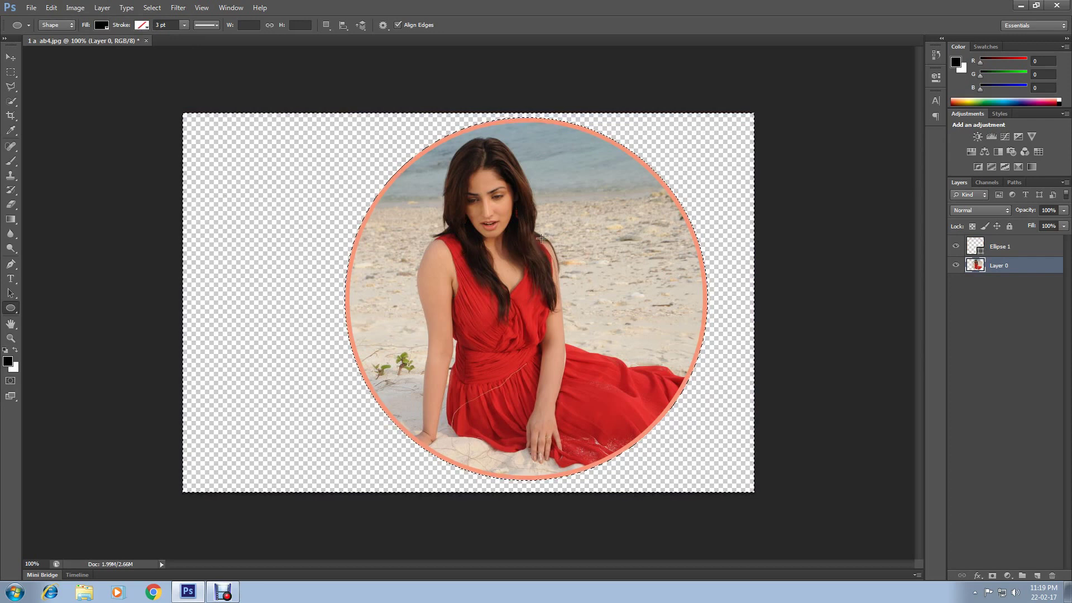
Save a maximum-quality JPEG copy named '1 dfds ab4.jpg'
left_click(32, 8)
left_click(72, 141)
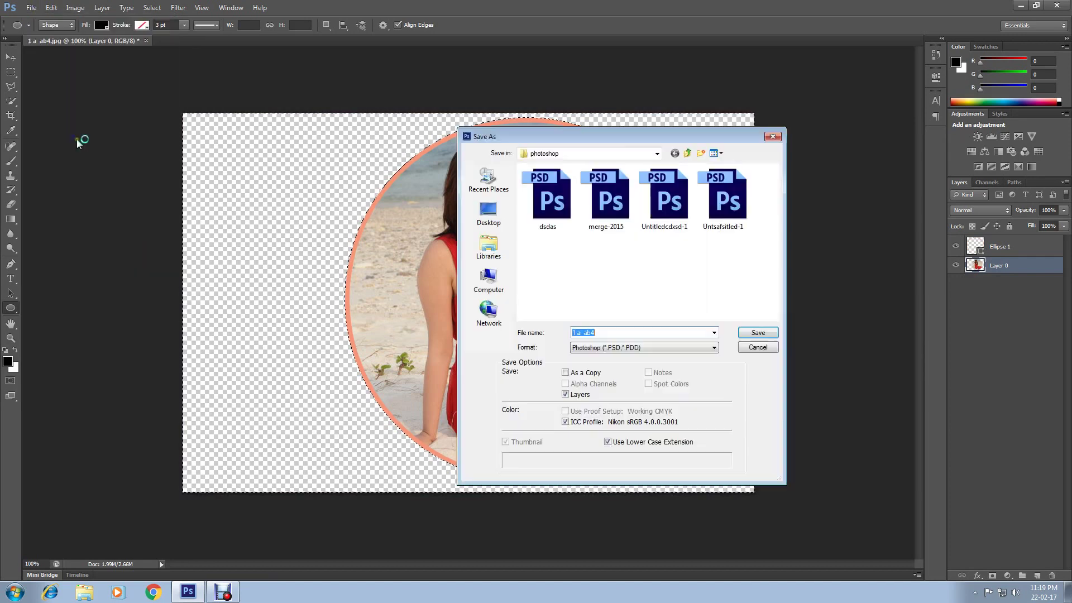
left_click(637, 347)
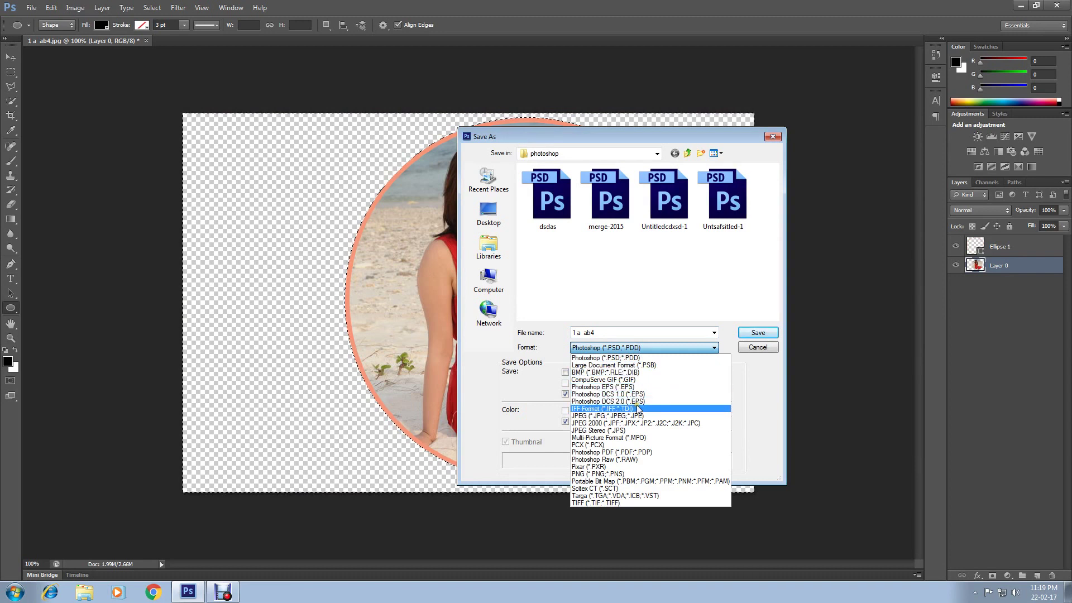
left_click(605, 417)
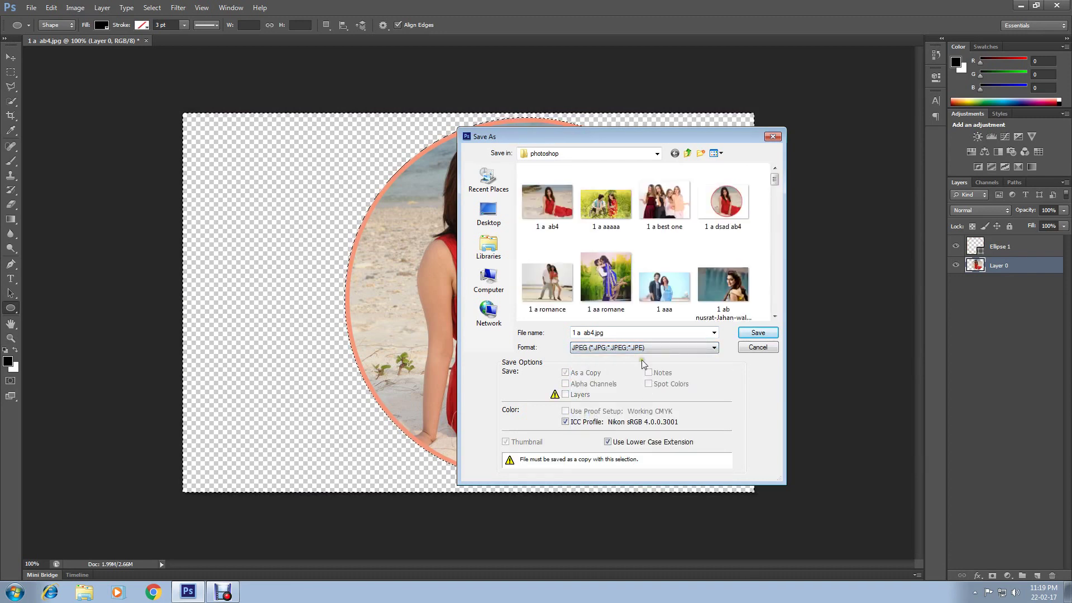
double_click(575, 332)
type("dfds")
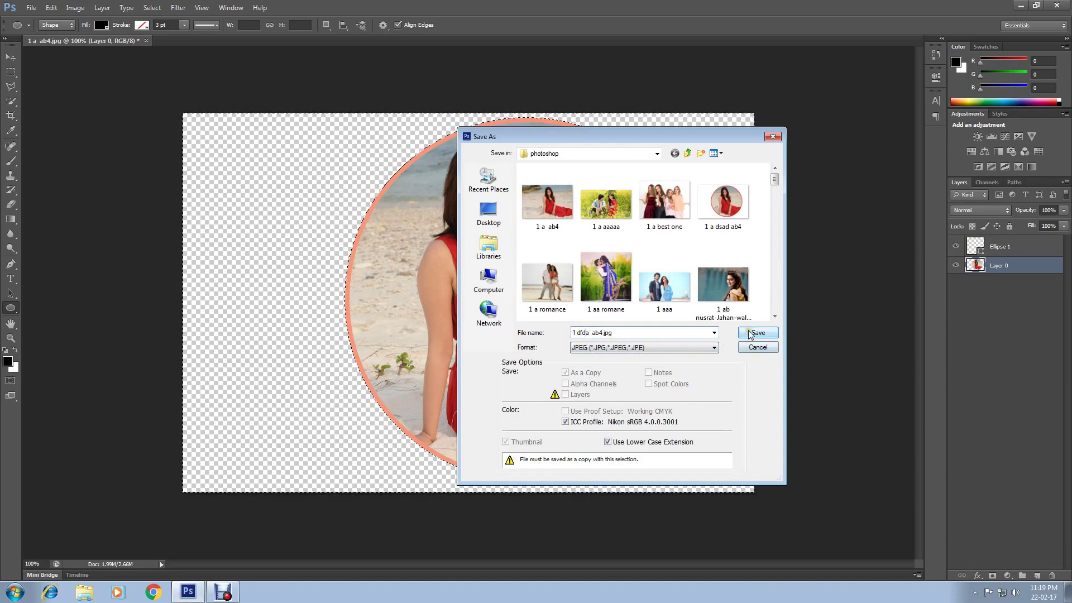
left_click(750, 333)
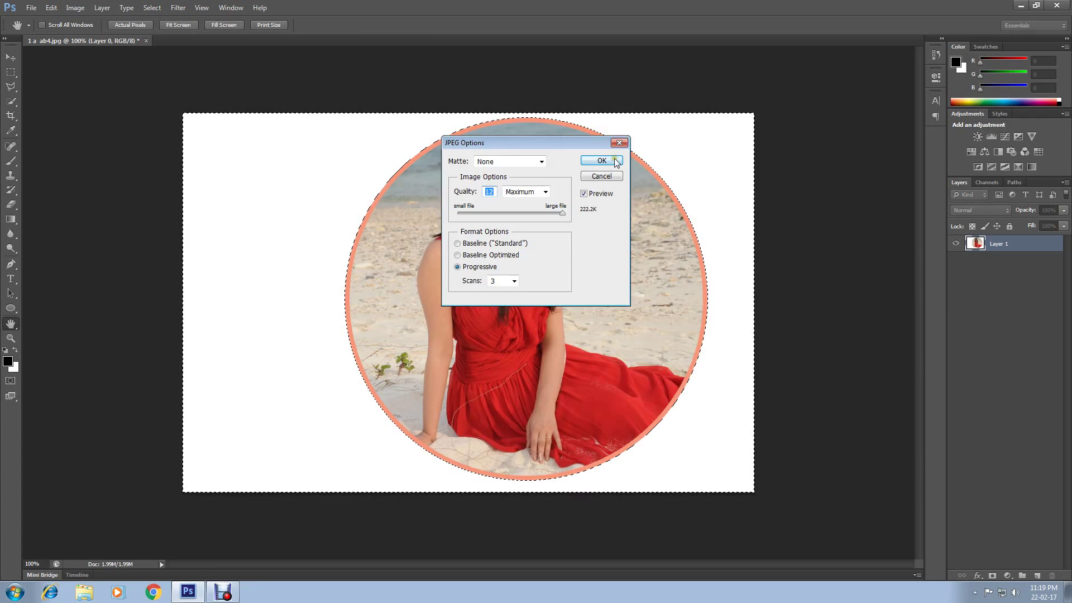
left_click(616, 161)
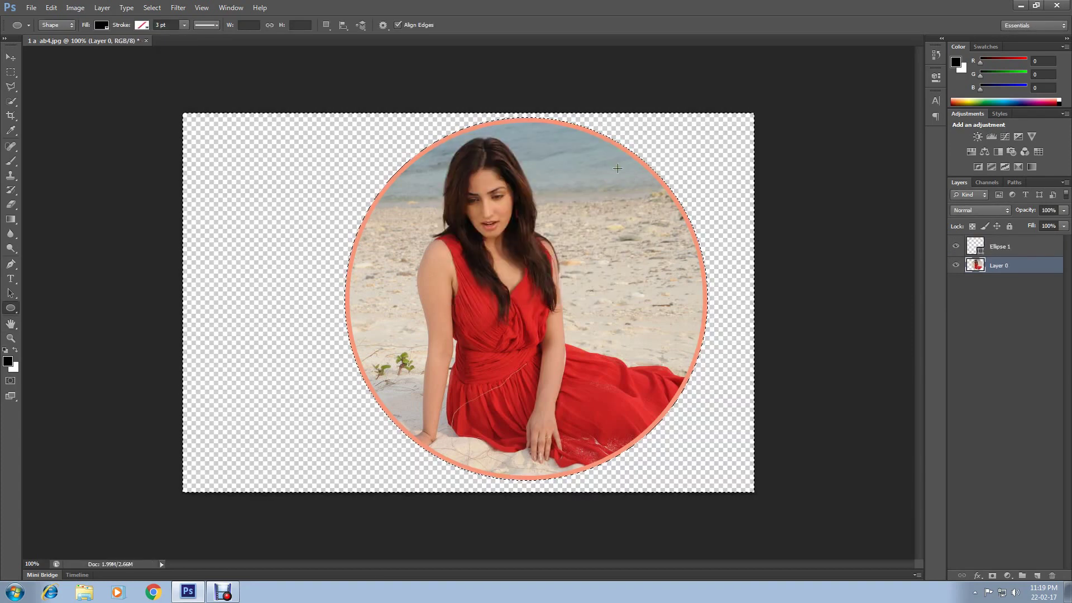